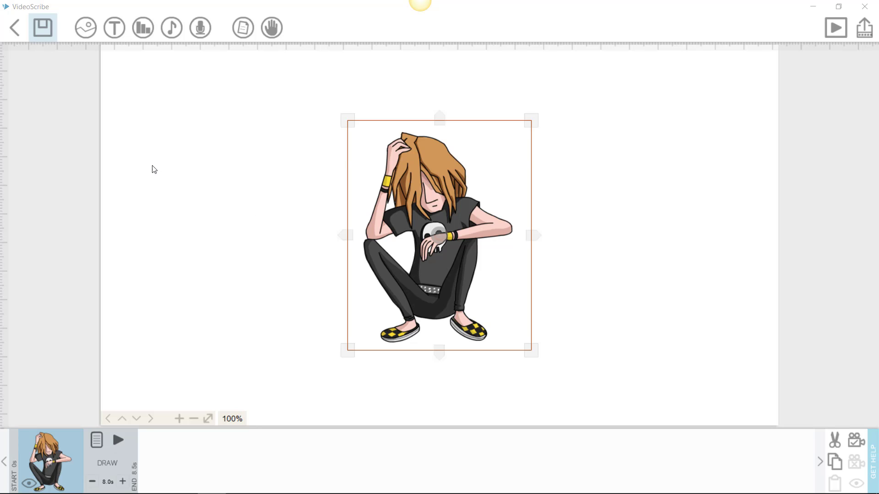
- Add the cloud thought bubble from the callouts images, shrink it and place it top-left
click(85, 28)
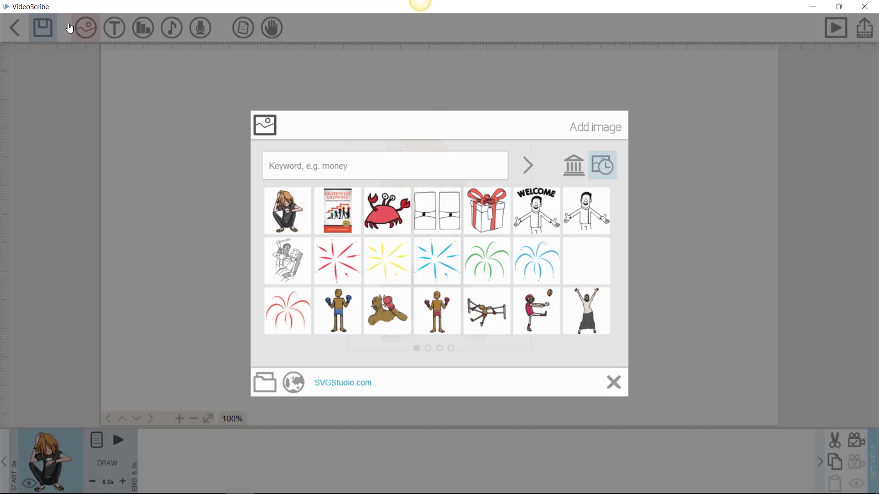
click(573, 165)
click(455, 216)
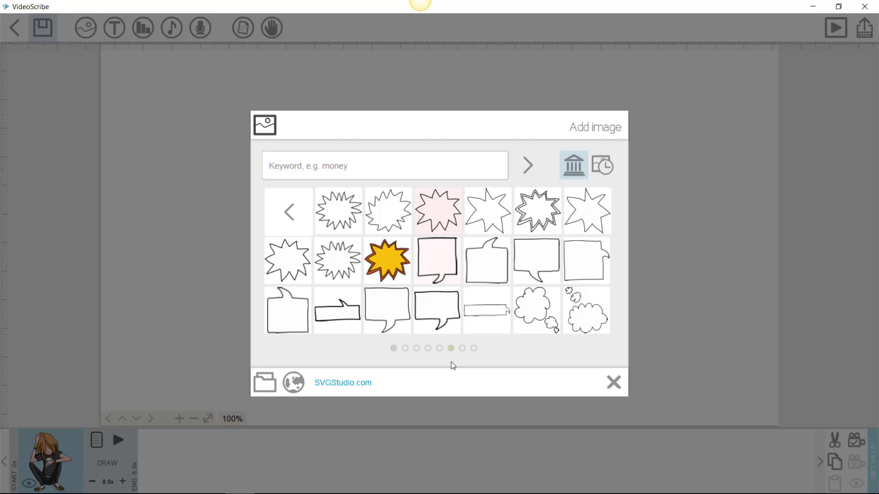
click(530, 310)
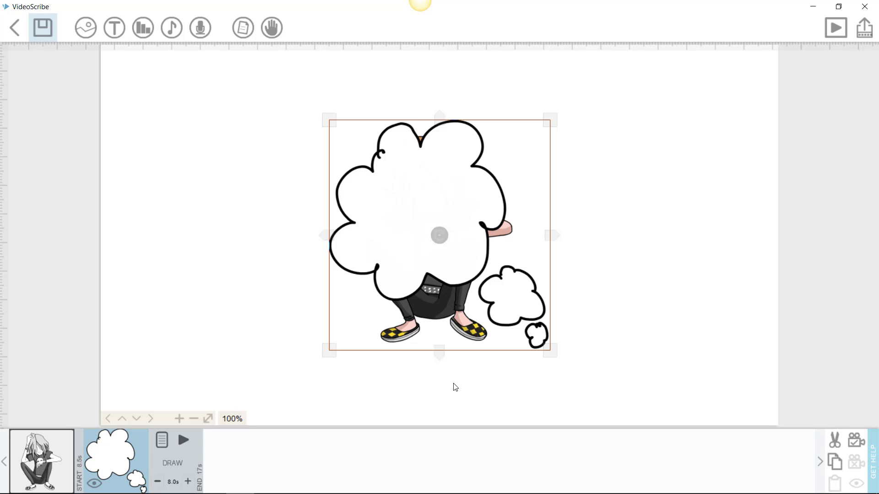
drag(330, 121, 391, 195)
drag(338, 185, 277, 115)
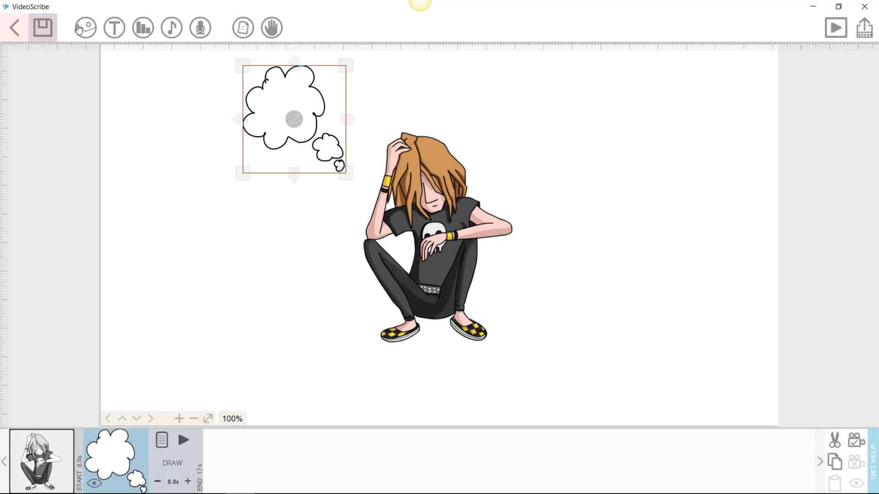
- Add the text 'hi there' and drag it inside the thought bubble
click(114, 27)
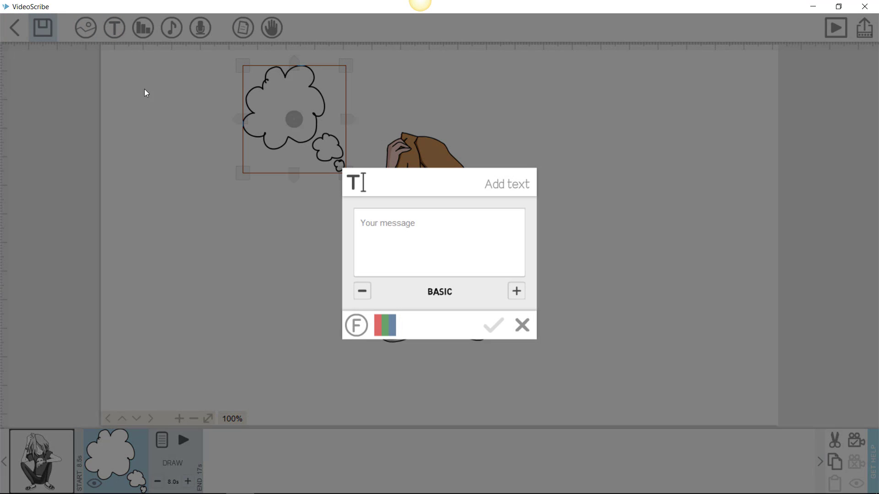
text(h)
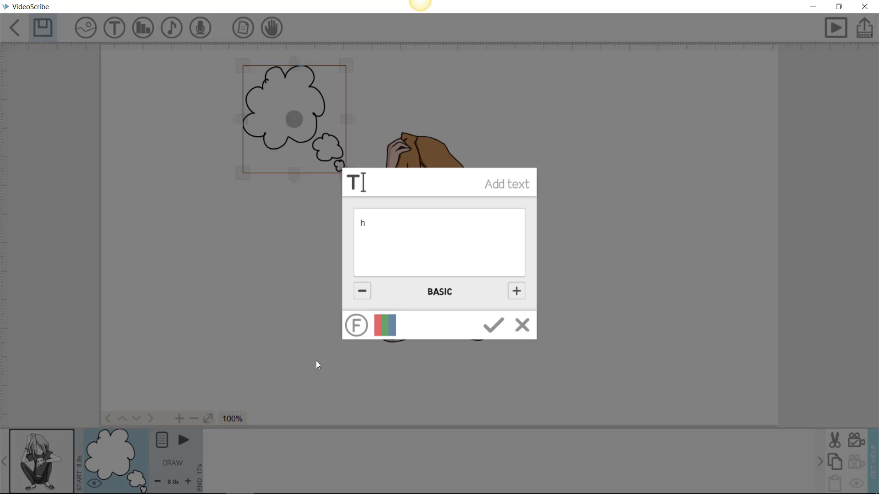
text(i there)
click(494, 324)
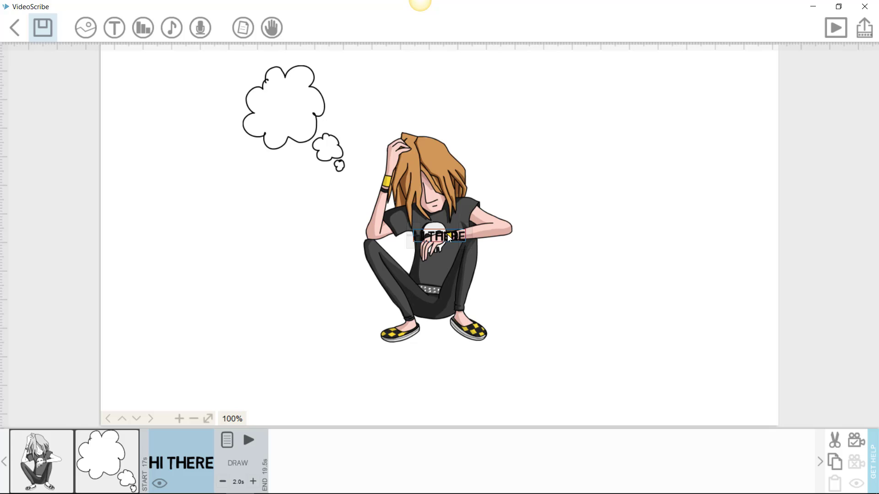
drag(429, 241, 279, 109)
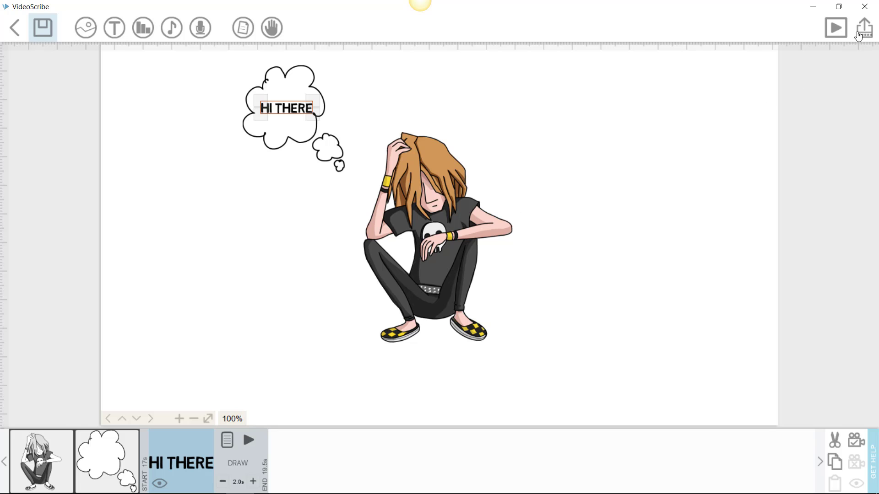
click(835, 28)
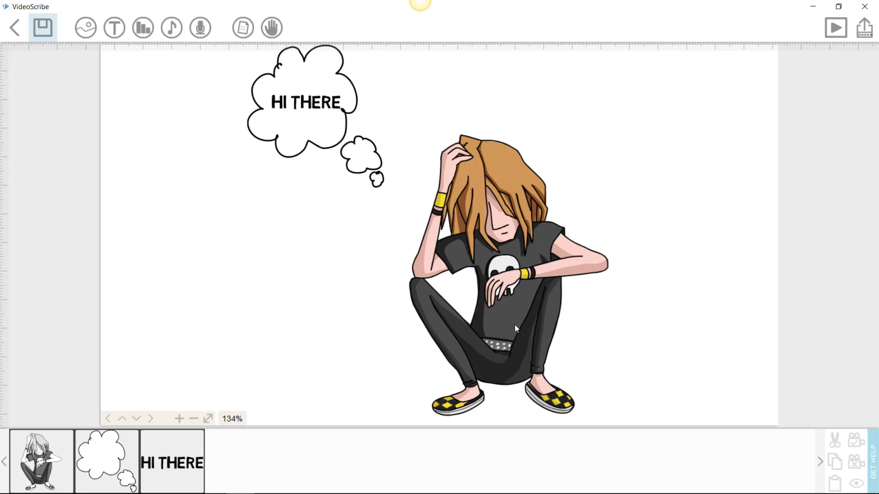
- Cut the character's drawing duration from 8.0s to 1.5s and check the thought bubble's timing
click(411, 259)
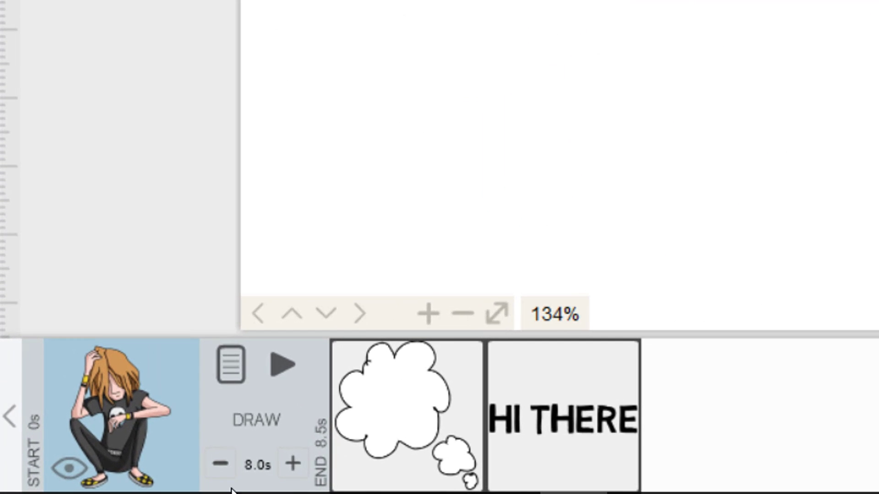
click(219, 465)
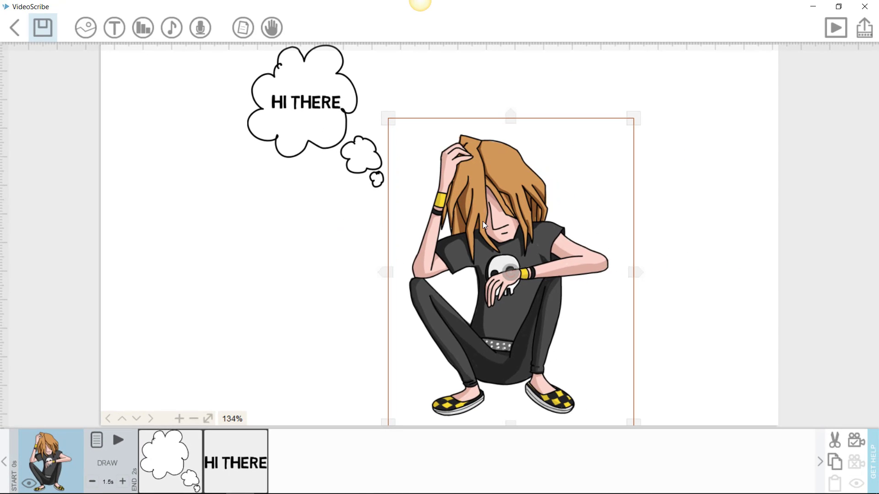
click(264, 112)
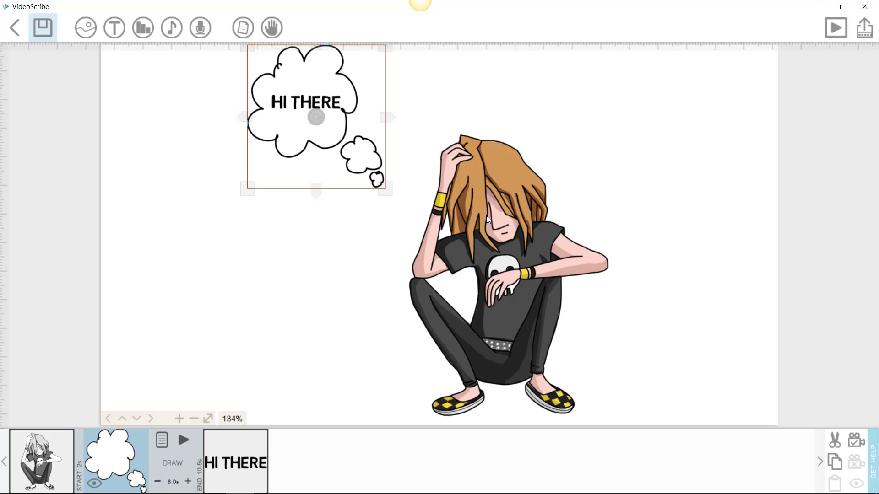
click(499, 305)
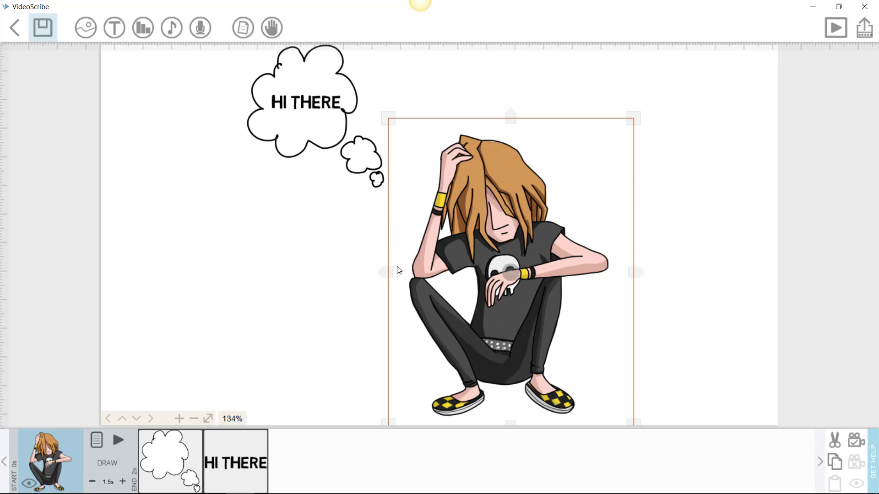
click(302, 130)
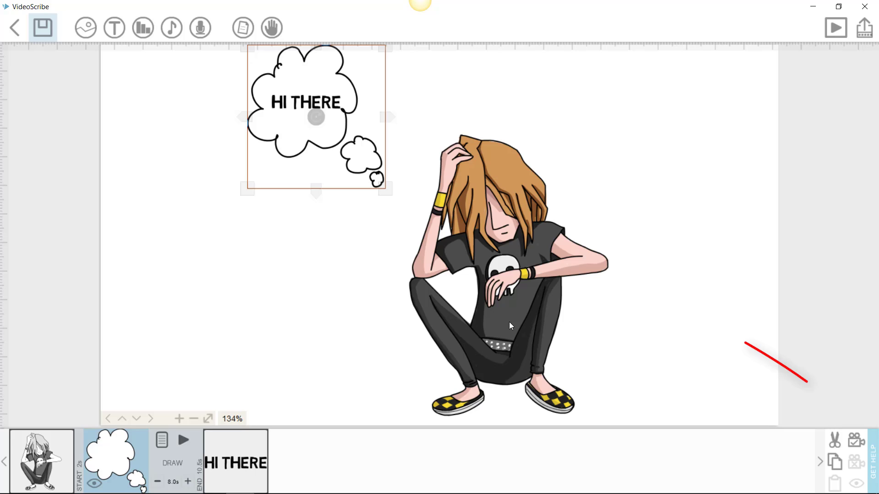
- Set the camera to the current canvas position for the character and the thought bubble
click(409, 261)
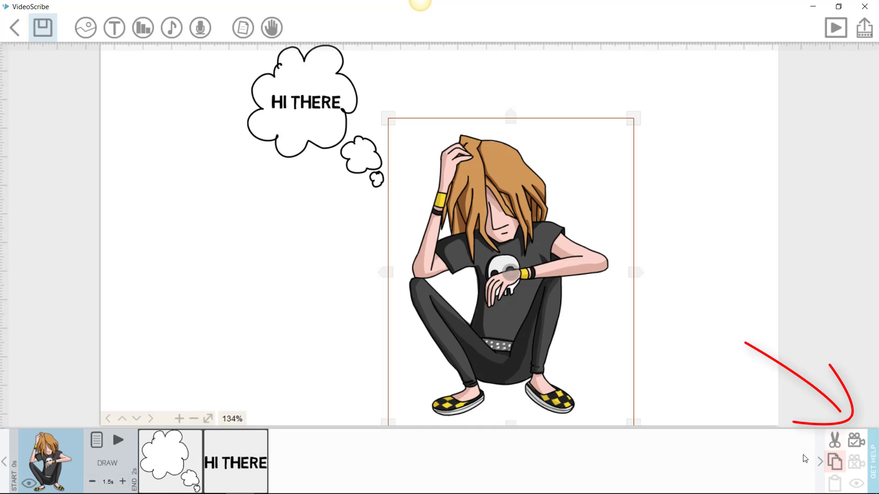
click(855, 445)
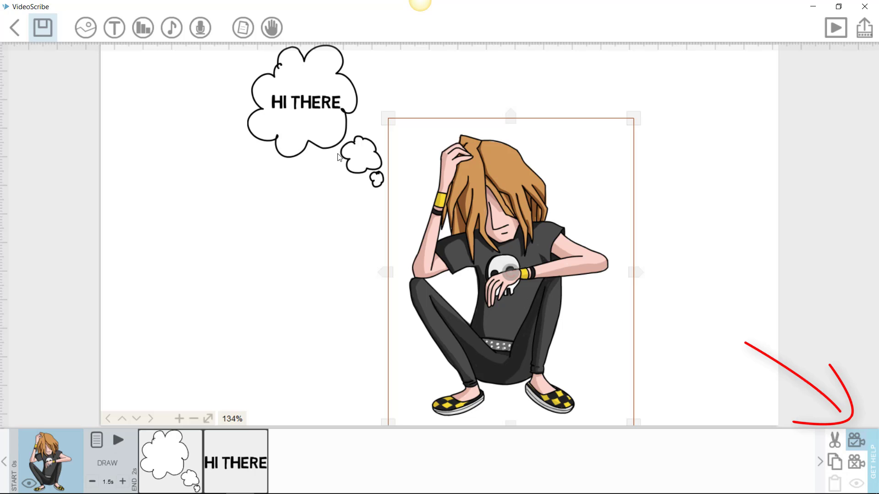
click(246, 116)
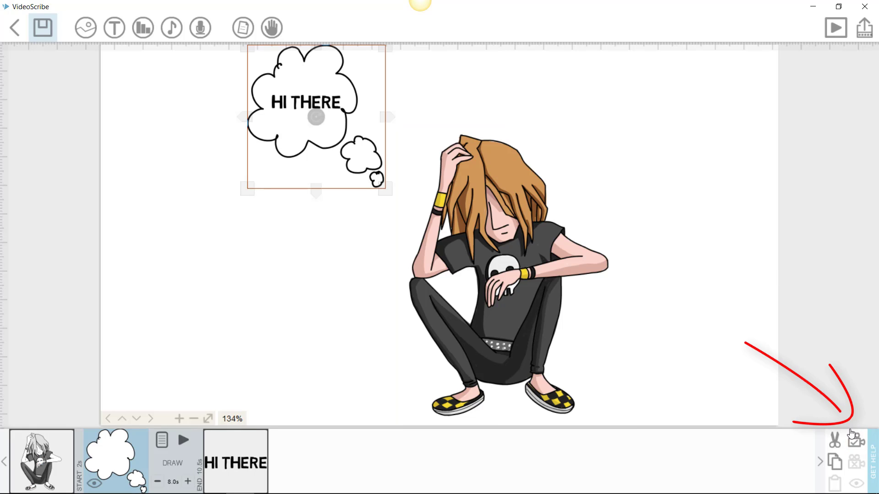
click(853, 442)
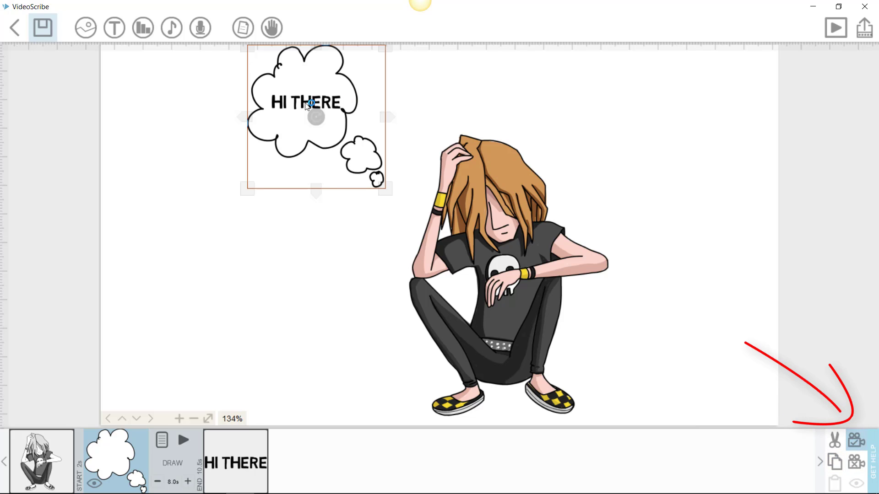
click(231, 465)
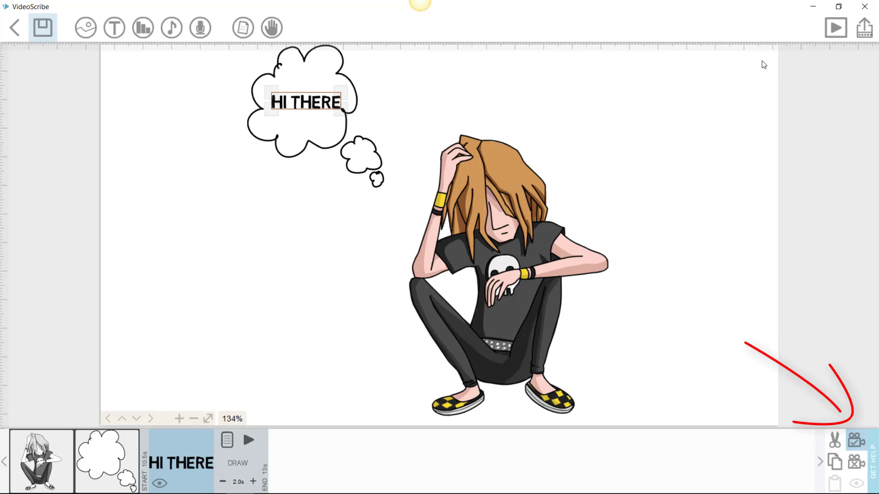
click(835, 27)
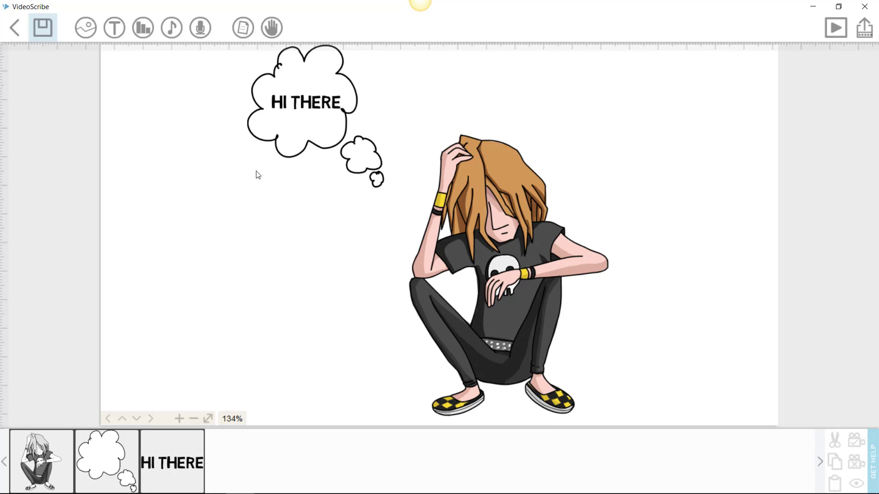
- Set the character's animation properties to draw with NO HAND and apply the change
click(408, 229)
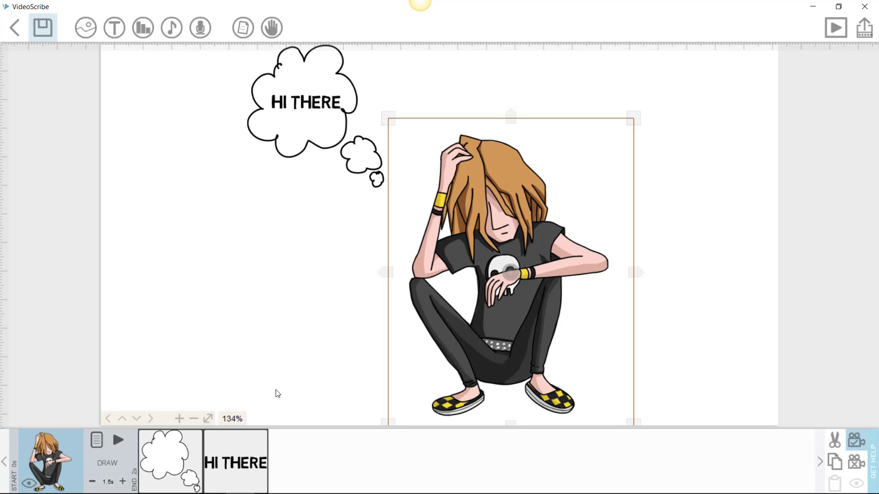
click(96, 440)
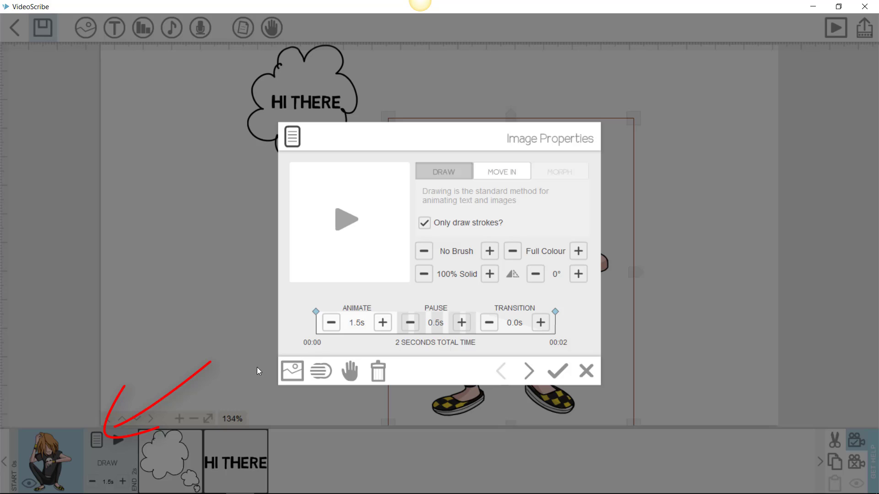
click(349, 370)
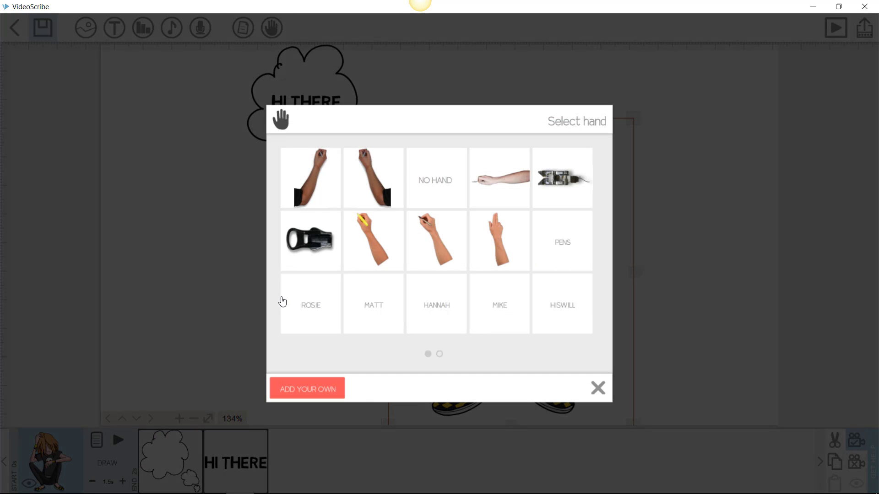
click(435, 173)
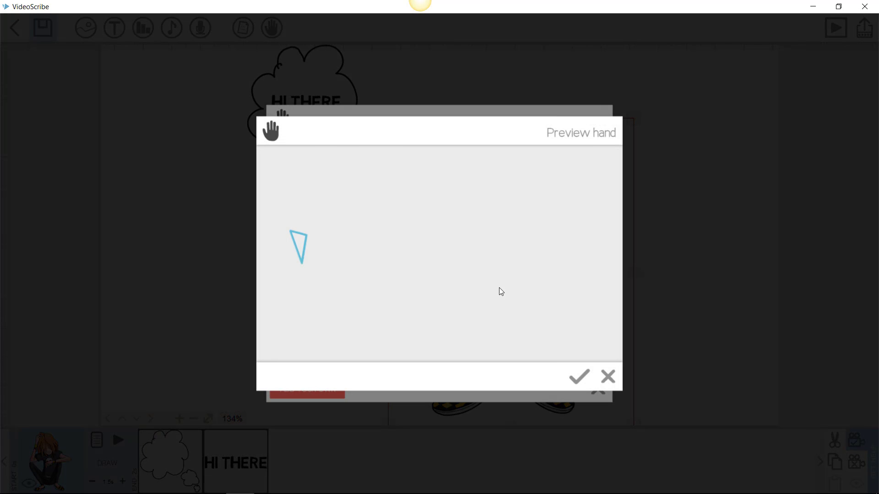
click(578, 377)
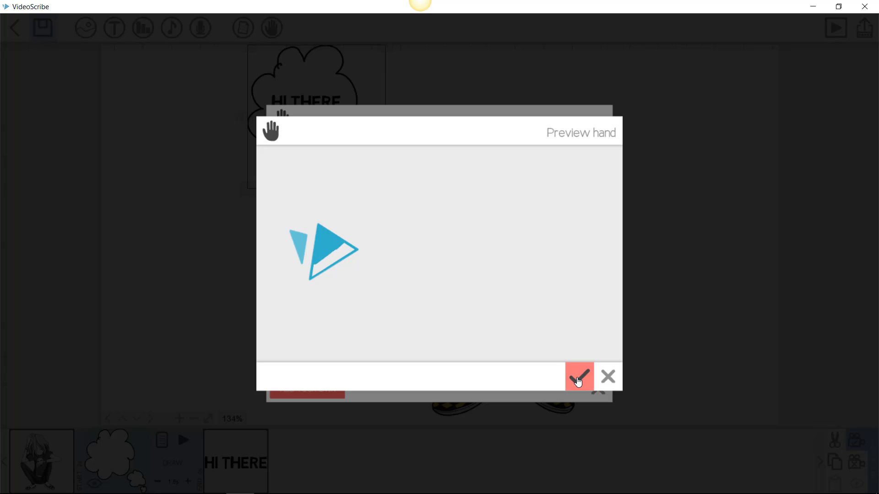
click(578, 376)
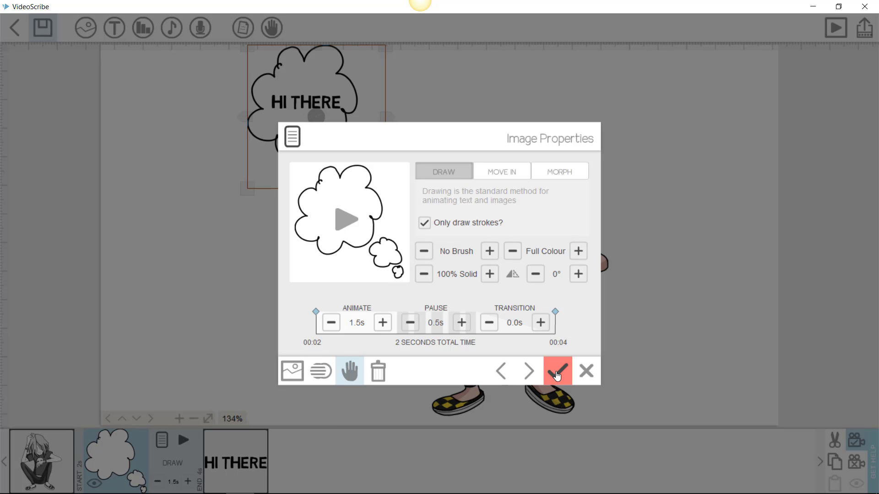
click(557, 376)
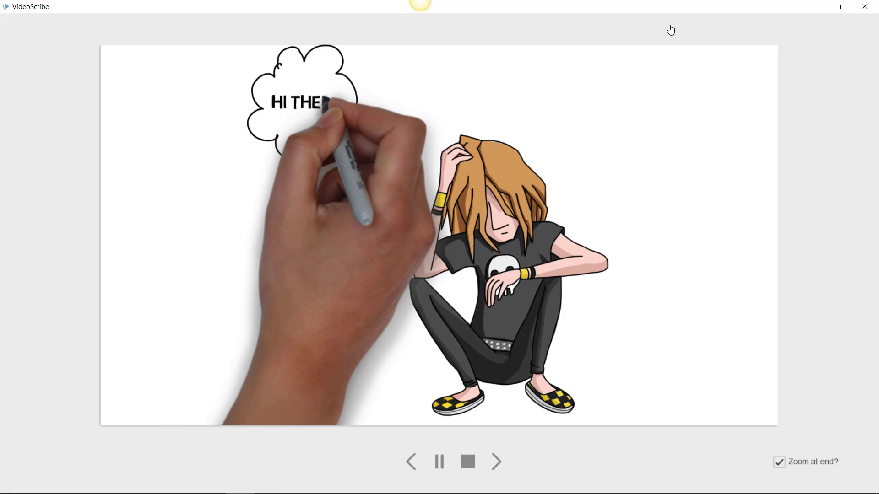
- Close the preview player with Esc to return to the editing canvas
key(Escape)
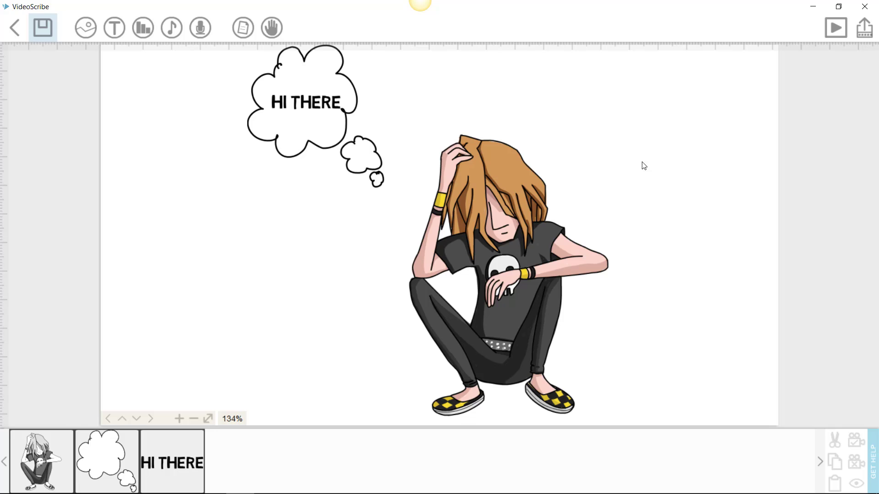